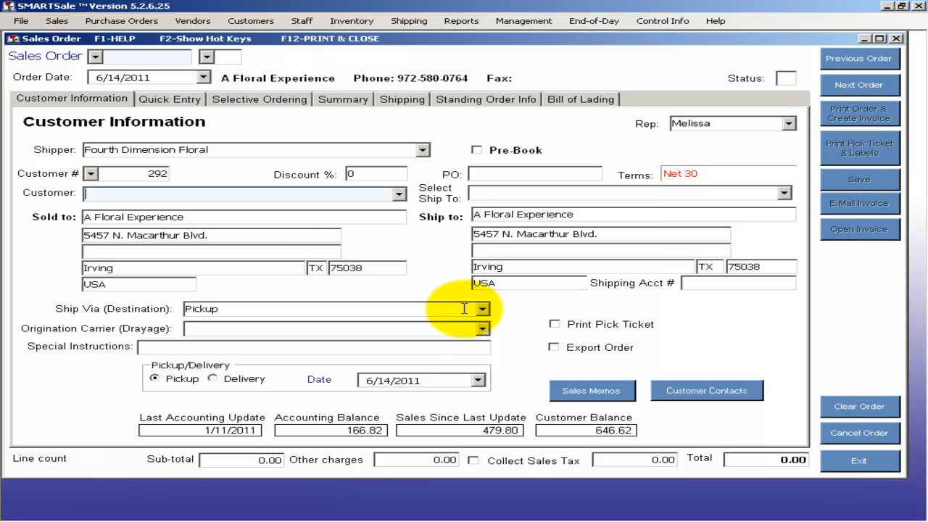
# Review the ship-via choices, keeping Pickup, and set the order's pickup date to 6/15/2011.
pyautogui.click(483, 309)
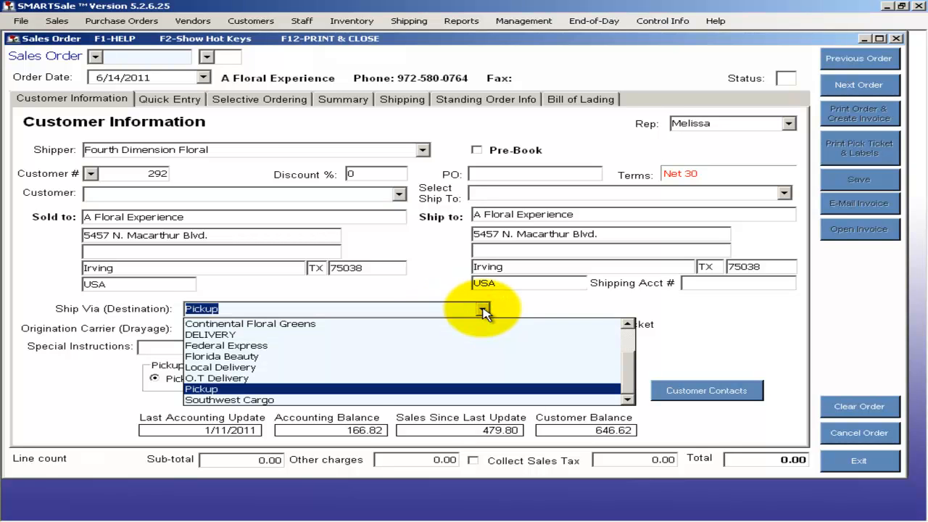
pyautogui.click(482, 310)
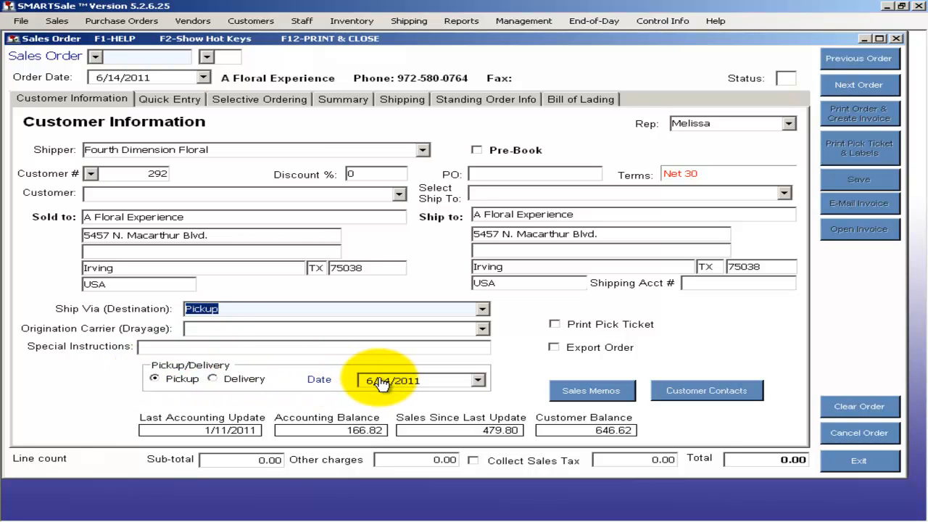
pyautogui.click(479, 381)
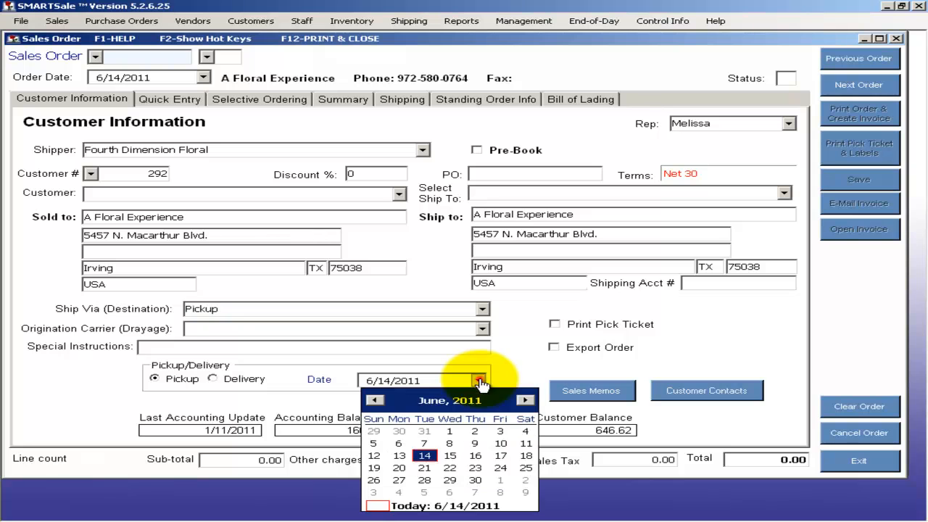
pyautogui.click(449, 457)
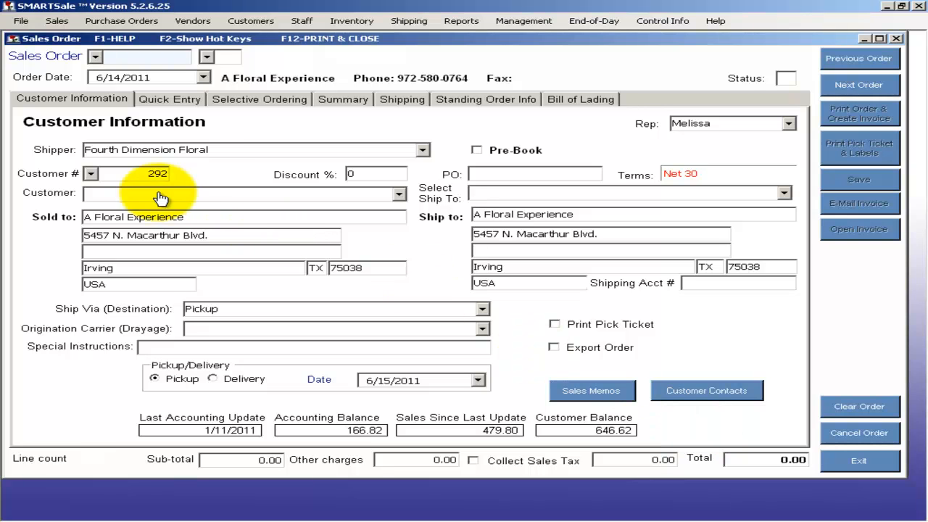
# Search the quick entry products for "carn" and enter a quantity of 20 each for the orange, pink and red carns.
pyautogui.click(174, 100)
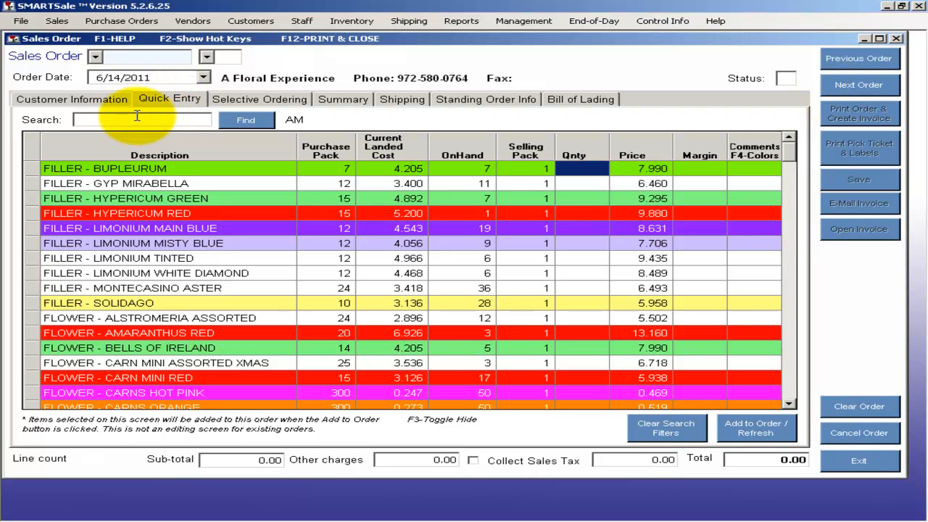
pyautogui.write('carn')
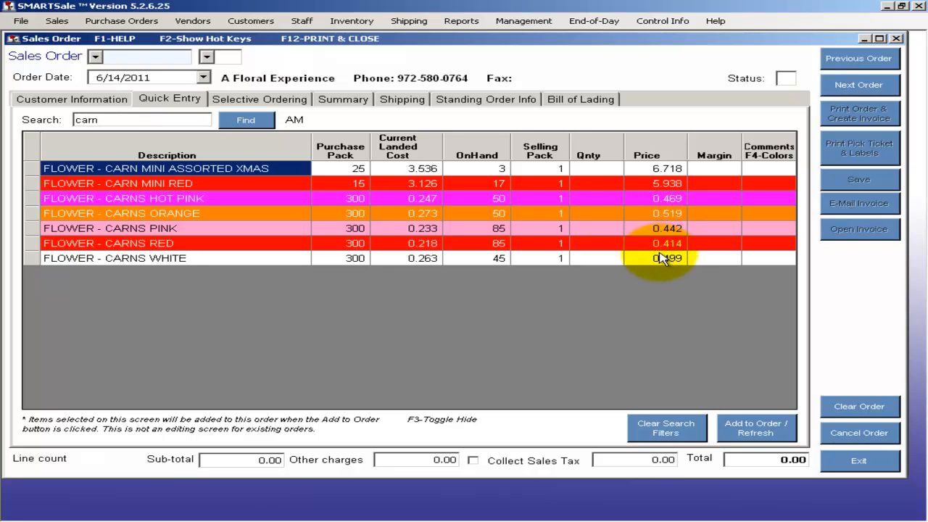
pyautogui.click(596, 215)
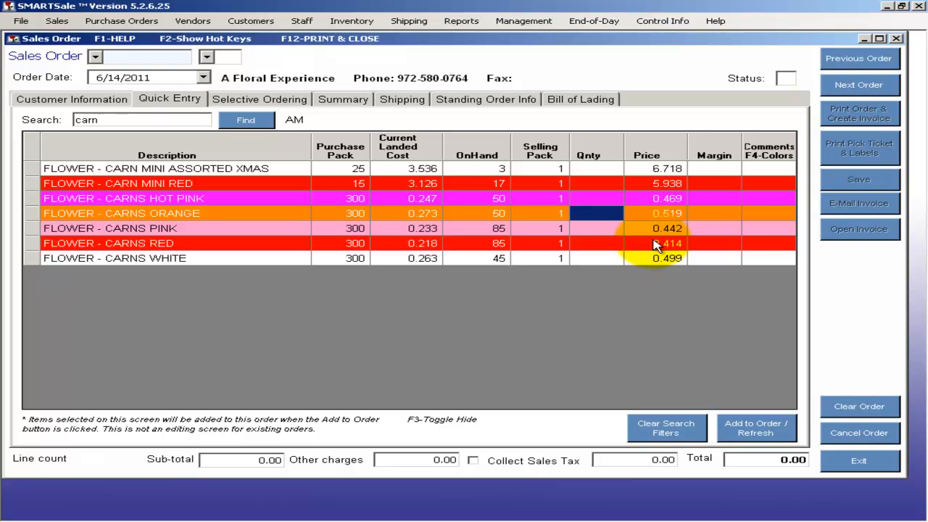
pyautogui.write('20')
pyautogui.press('Return')
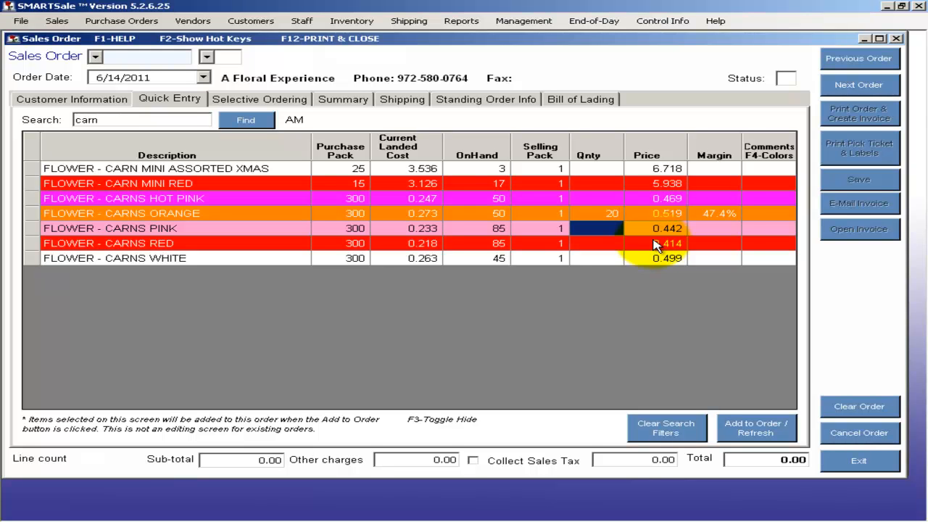
pyautogui.write('20')
pyautogui.press('Return')
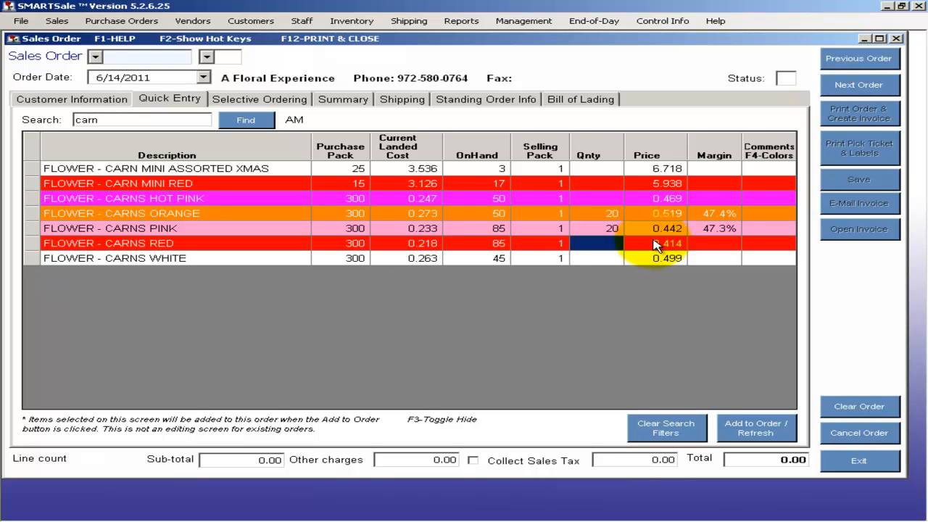
pyautogui.write('20')
pyautogui.press('Return')
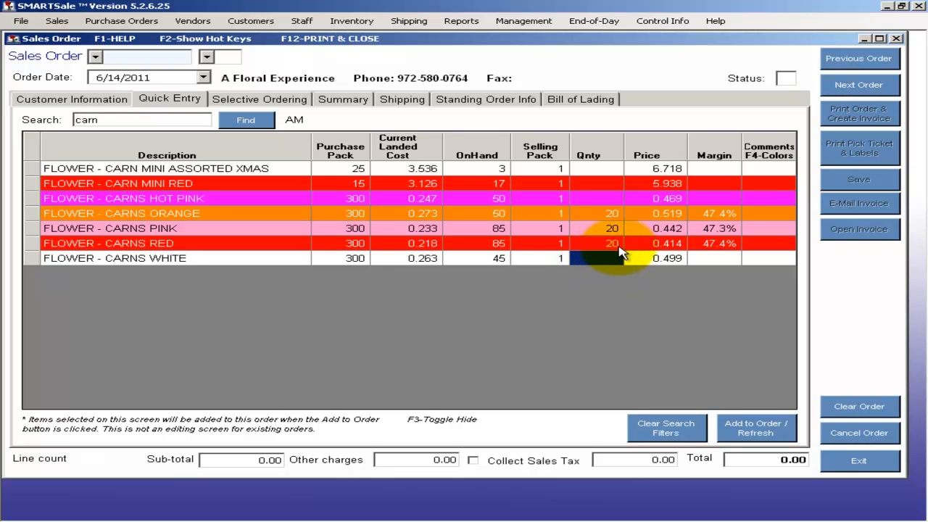
# Set the red carns price to 0.40, then add the carnation lines to the order and view them in its summary.
pyautogui.click(664, 246)
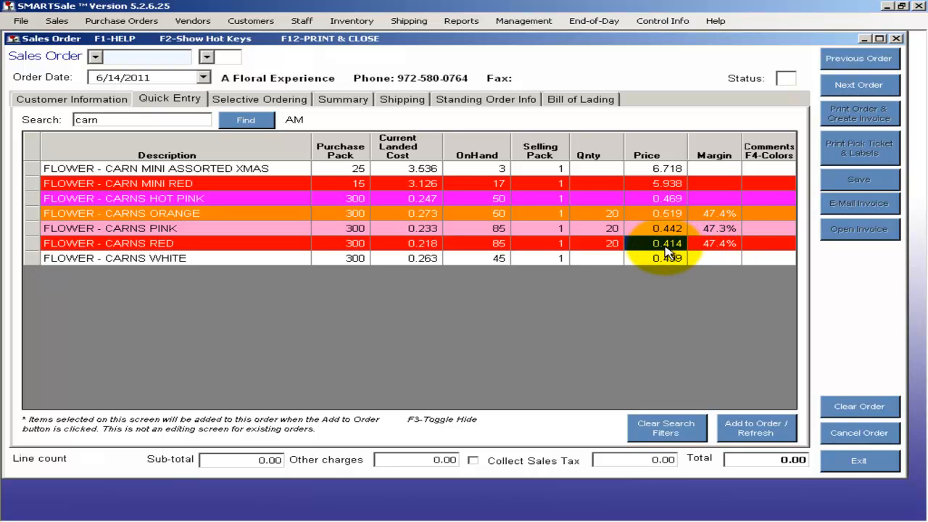
pyautogui.write('.40')
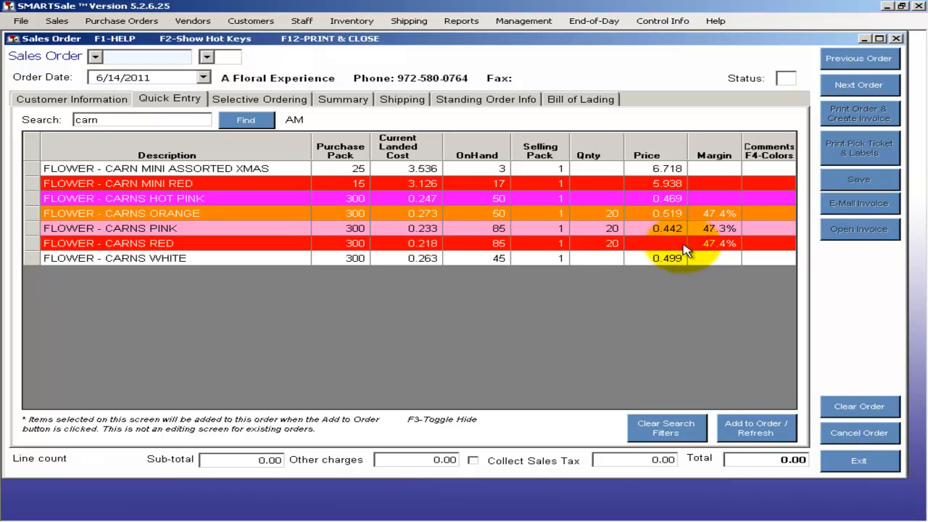
pyautogui.click(725, 247)
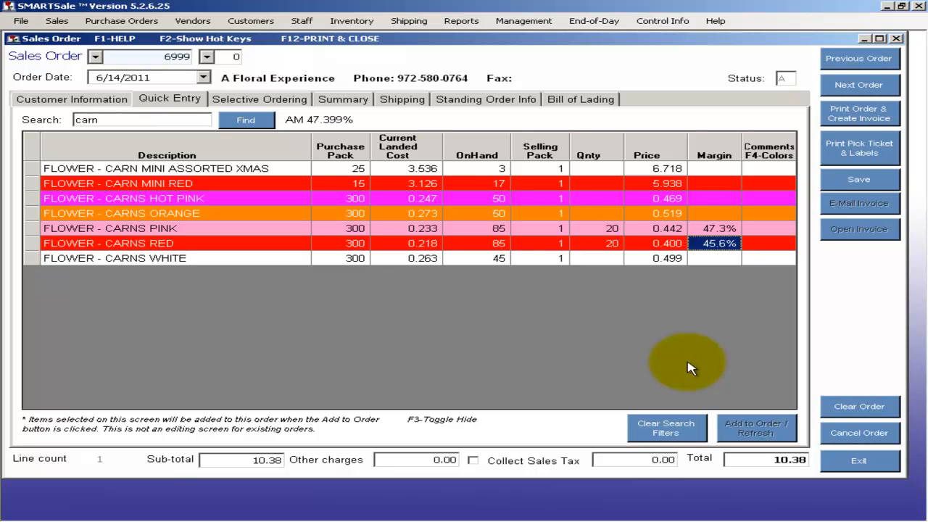
pyautogui.click(349, 102)
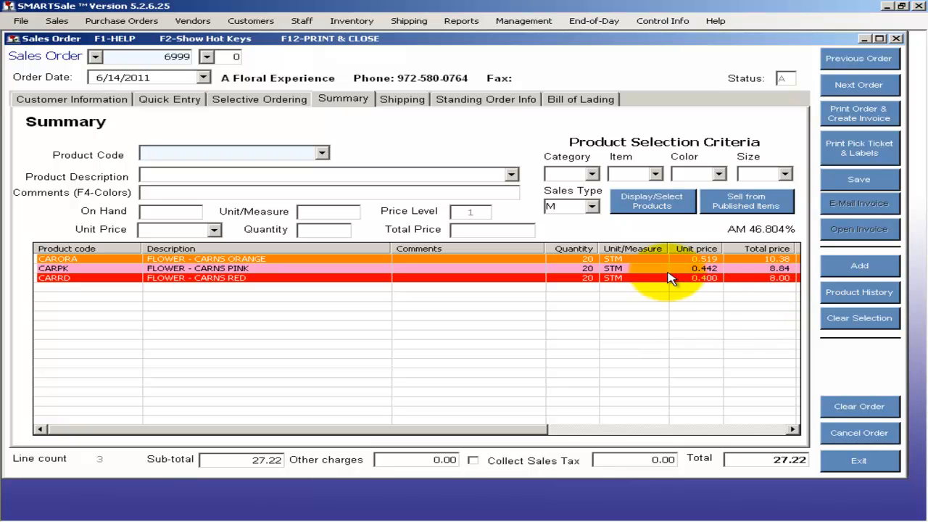
# Search the quick entry products for "hyd" and for "red".
pyautogui.click(164, 100)
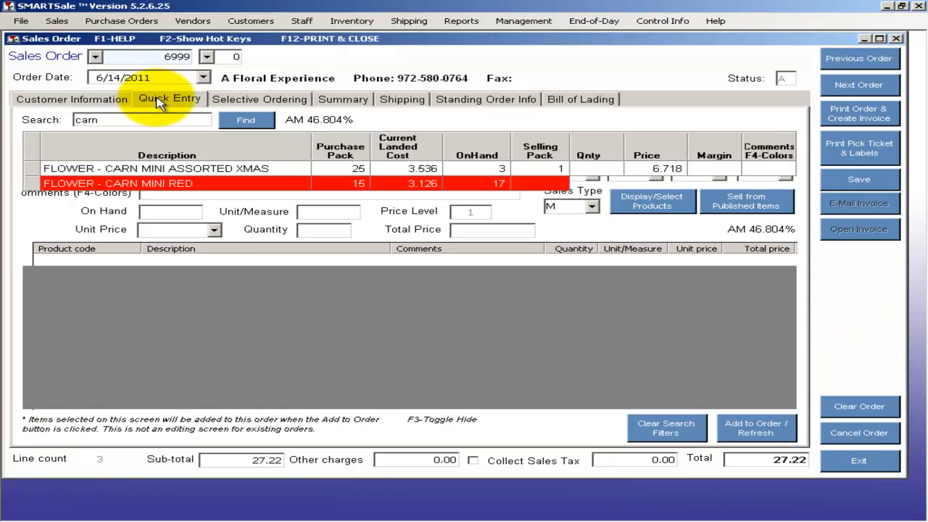
pyautogui.click(111, 120)
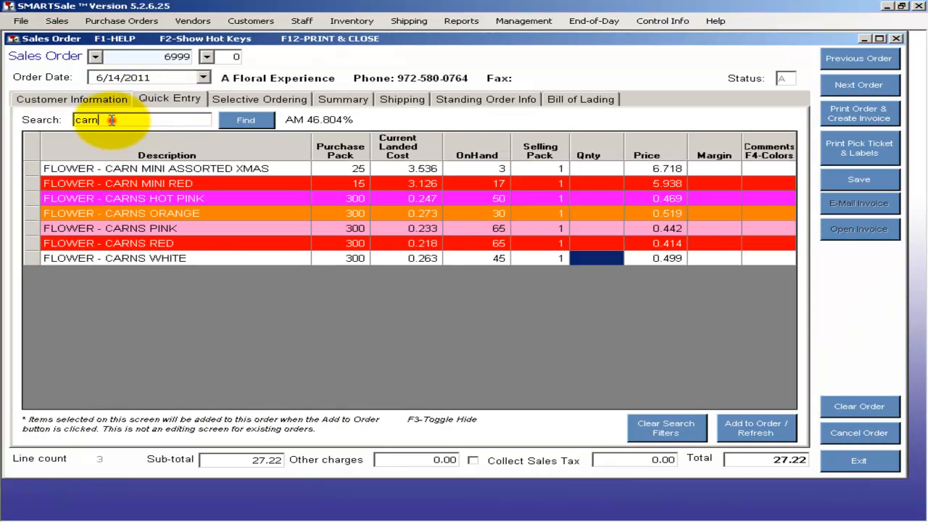
pyautogui.moveTo(112, 120); pyautogui.dragTo(25, 119)
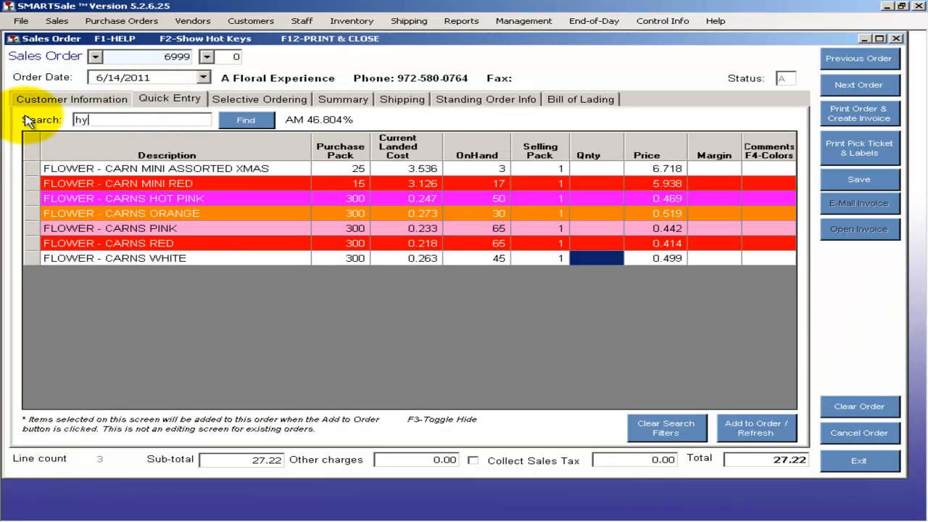
pyautogui.write('hyd')
pyautogui.press('Return')
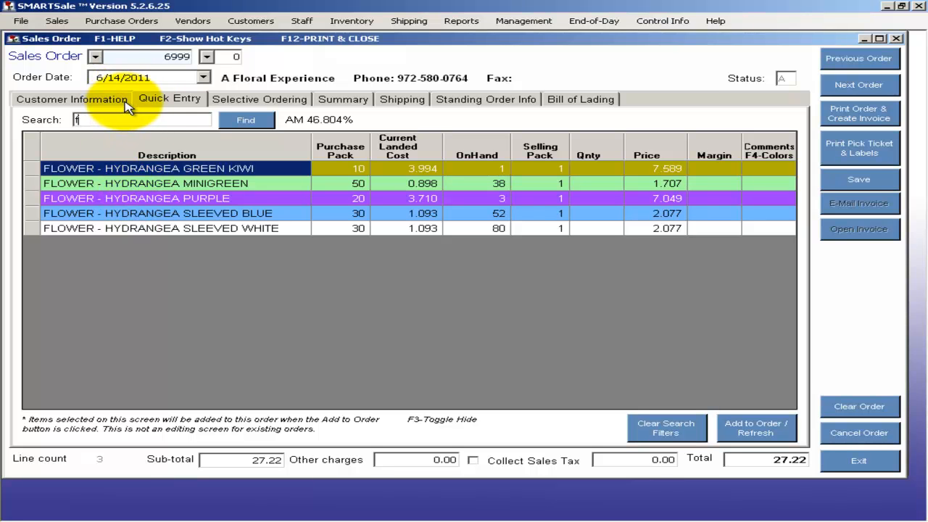
pyautogui.write('ed')
pyautogui.press('Return')
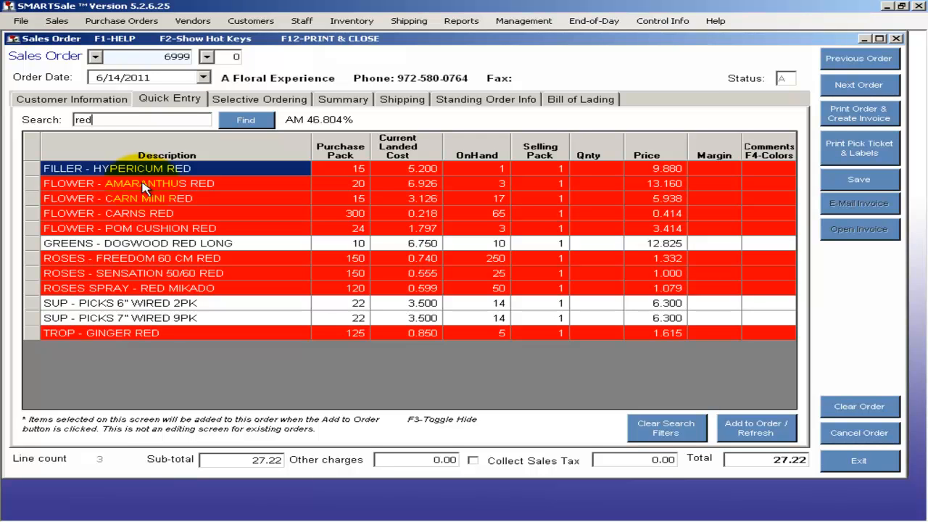
# Search the quick entry products for "Roses".
pyautogui.press('BackSpace')
pyautogui.press('BackSpace')
pyautogui.press('BackSpace')
pyautogui.write('Roses')
pyautogui.press('Return')
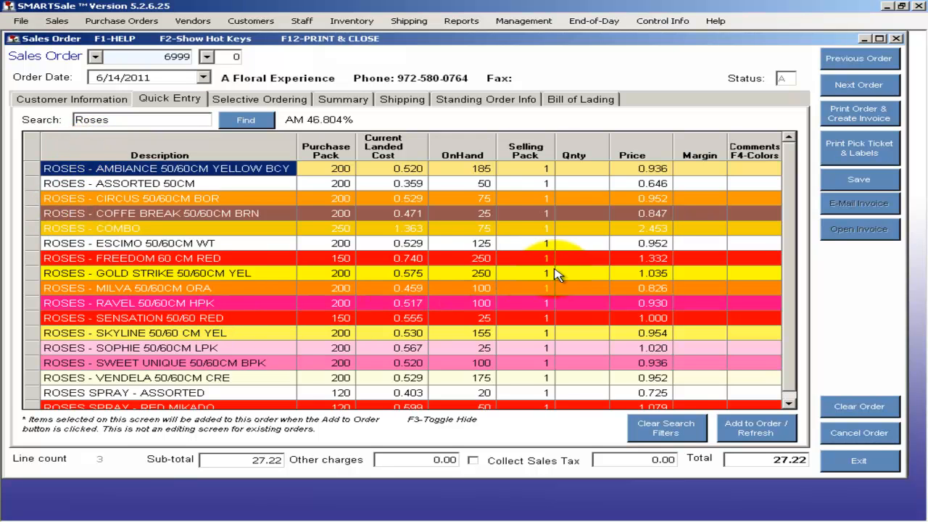
# Enter quantities of 30 Escimo, 30 Freedom and 40 Gold Strike roses, and add them to the order.
pyautogui.click(583, 245)
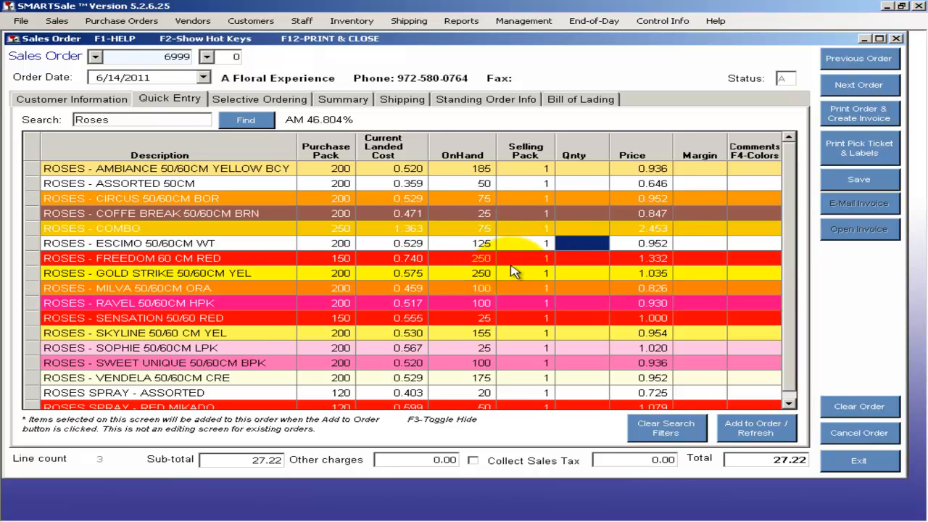
pyautogui.write('30')
pyautogui.press('Return')
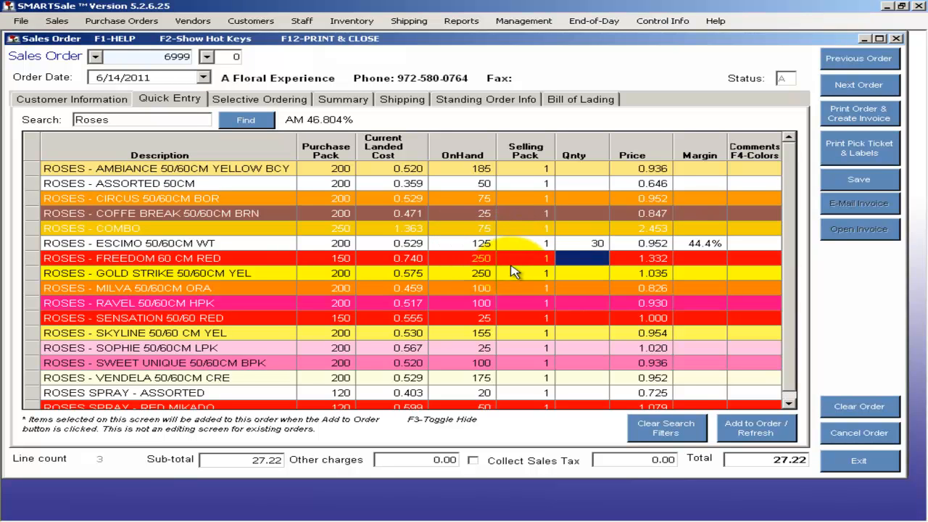
pyautogui.write('30')
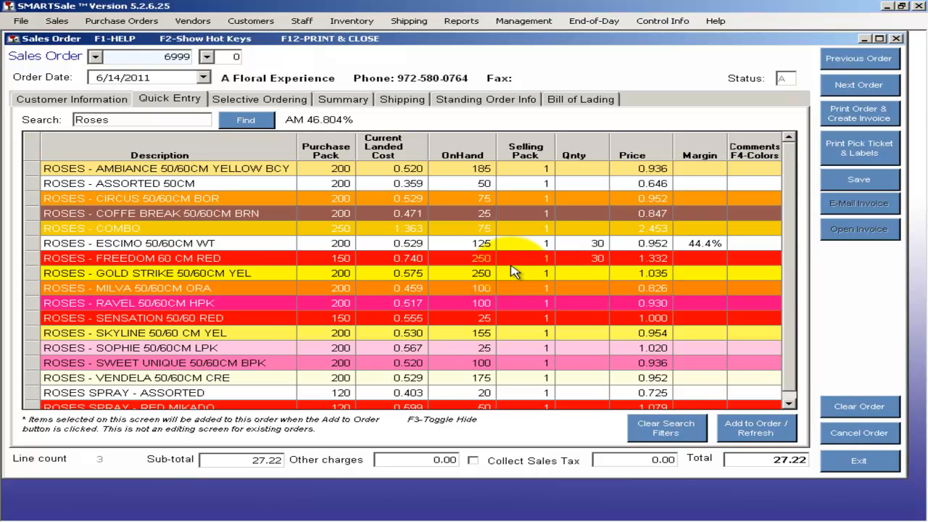
pyautogui.press('Return')
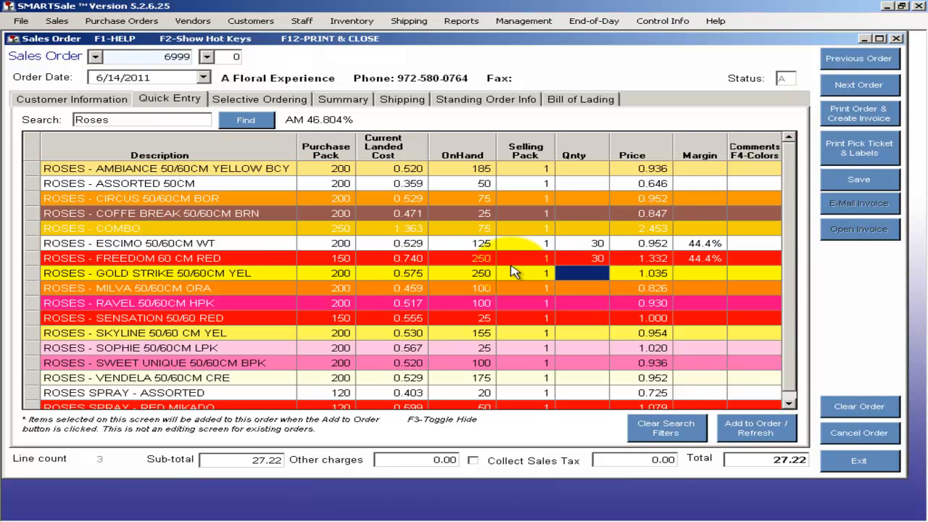
pyautogui.write('40')
pyautogui.press('Return')
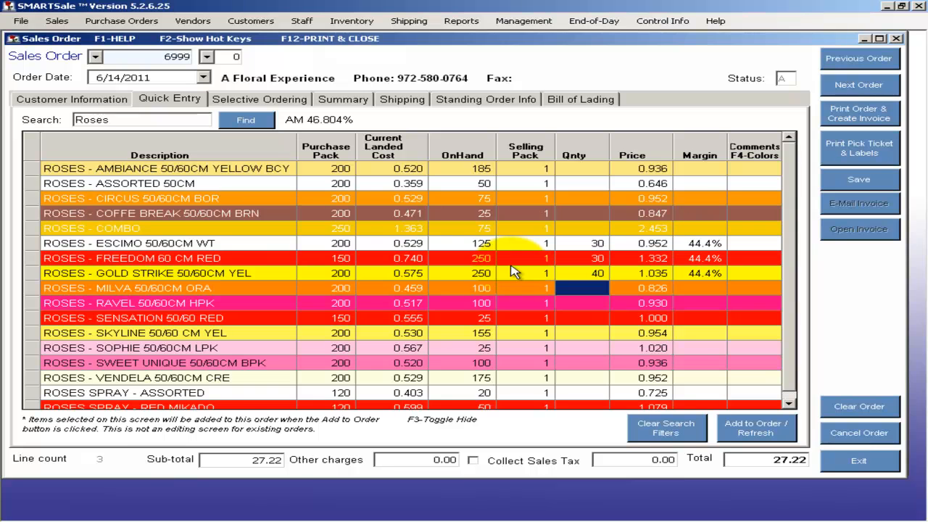
pyautogui.click(745, 426)
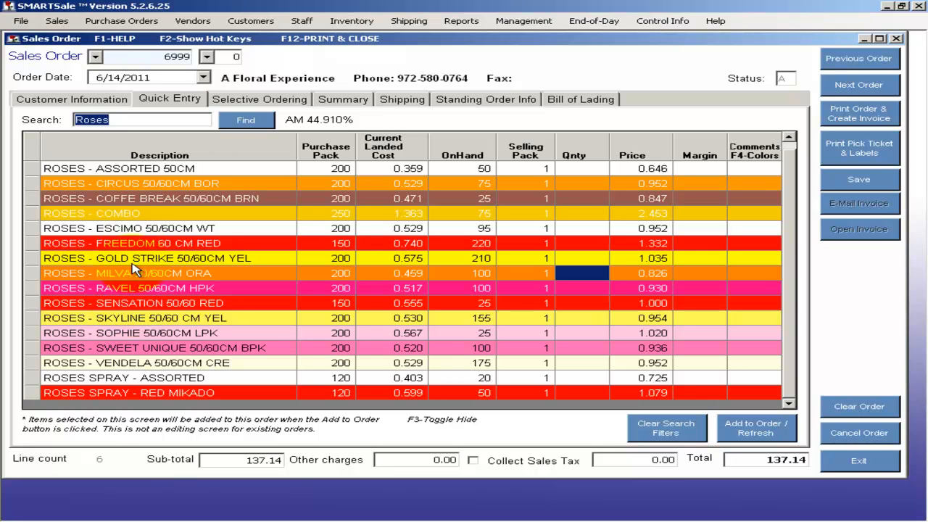
# In selective ordering for roses, enter a quantity of 35 for the Gold Strike lot that arrived 12/19.
pyautogui.click(230, 120)
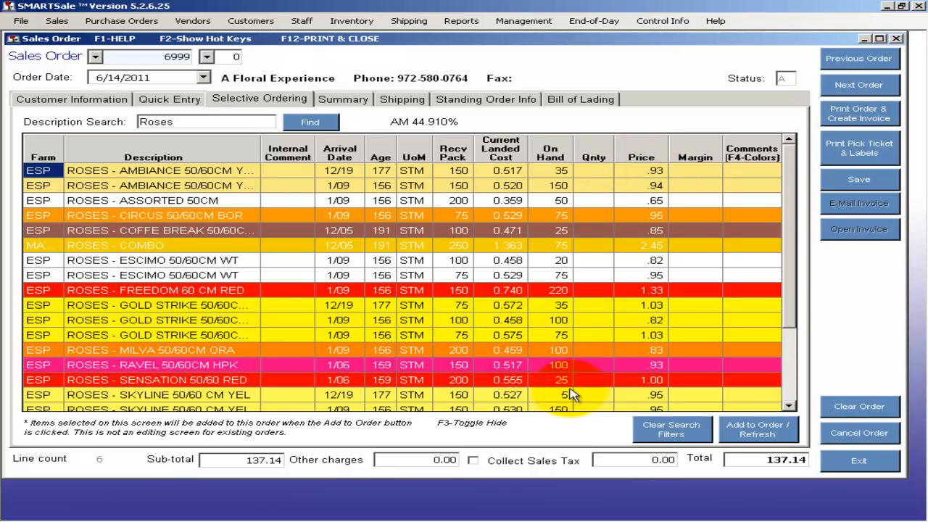
pyautogui.click(790, 407)
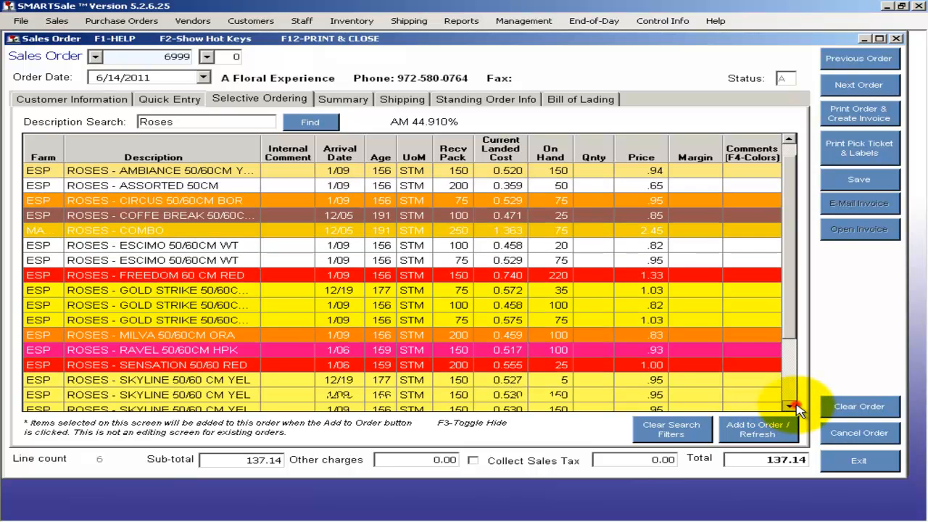
pyautogui.click(791, 408)
pyautogui.click(791, 407)
pyautogui.click(790, 408)
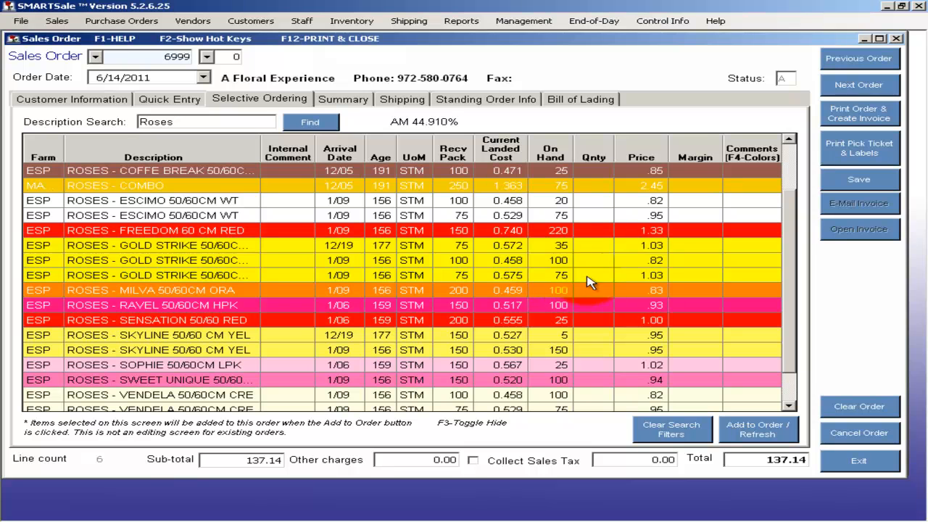
pyautogui.click(589, 248)
pyautogui.click(701, 247)
# Set the price of the 12/19 Gold Strike lot to .95 and add it to the order.
pyautogui.click(645, 248)
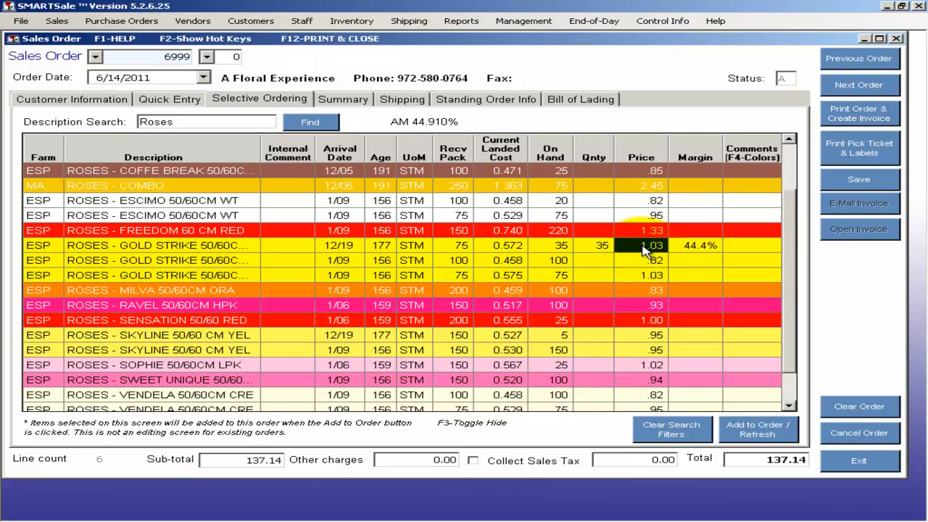
pyautogui.click(643, 247)
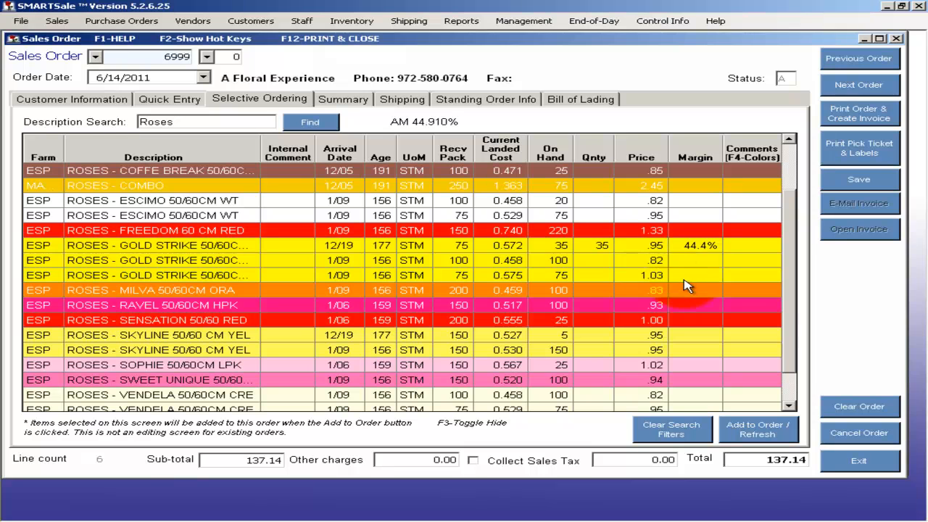
pyautogui.press('Return')
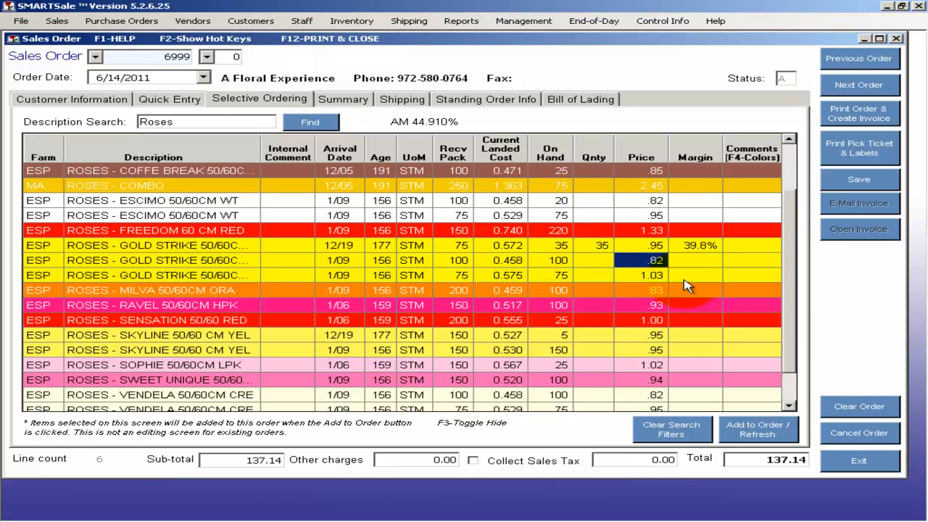
pyautogui.click(758, 429)
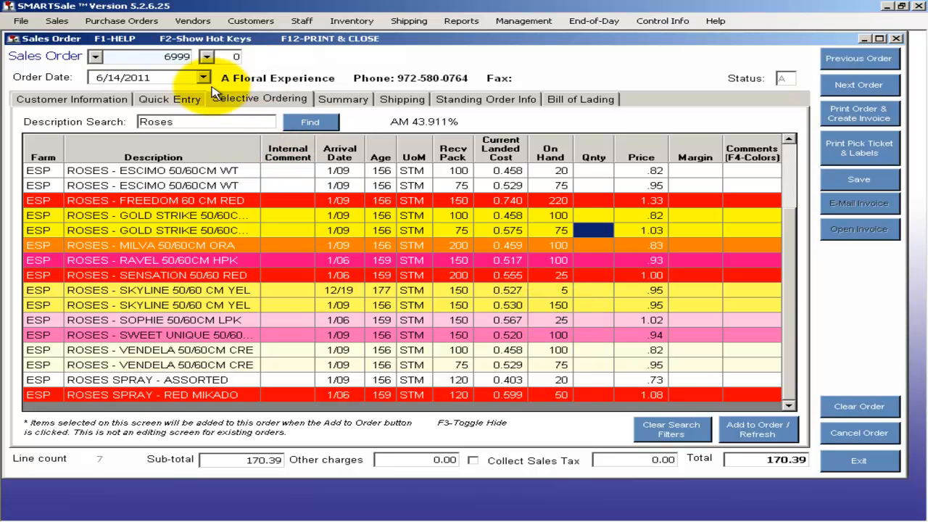
# In quick entry, enter a quantity of 50 for the Skyline 50/60 cm yellow roses and add them to the order.
pyautogui.click(185, 100)
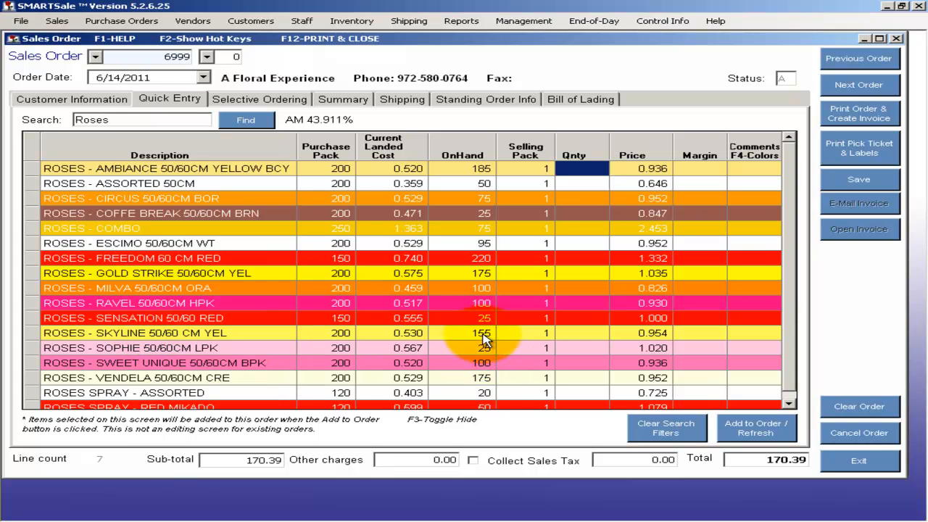
pyautogui.click(573, 335)
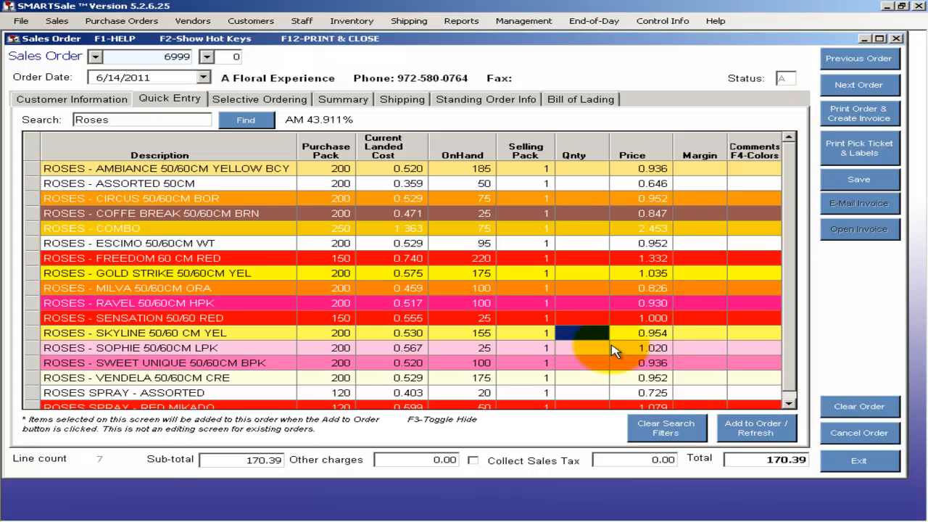
pyautogui.write('50')
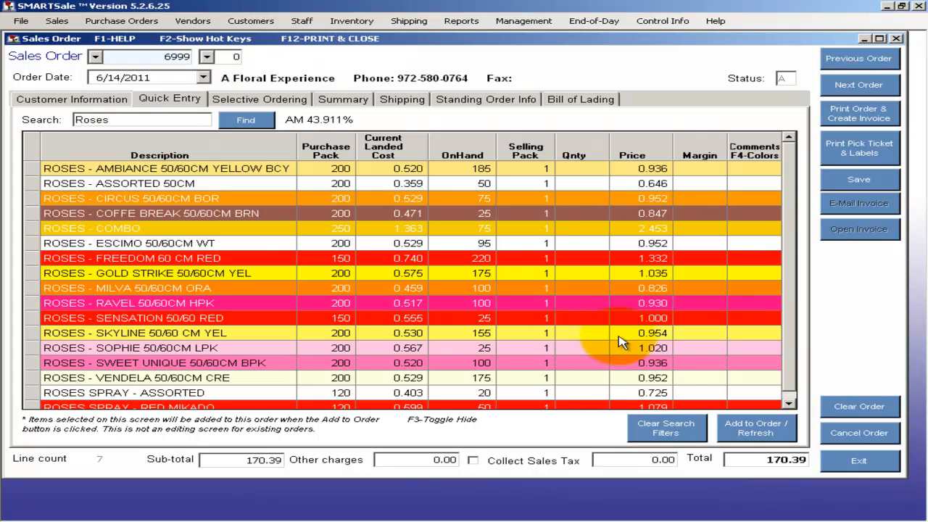
pyautogui.press('Tab')
pyautogui.click(748, 422)
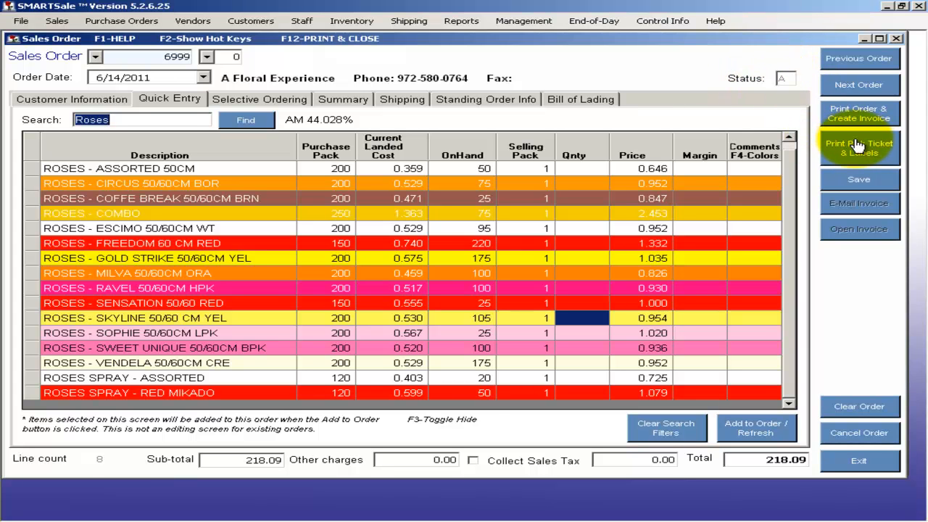
# Print the order and create its invoice, and close the invoice preview.
pyautogui.click(858, 114)
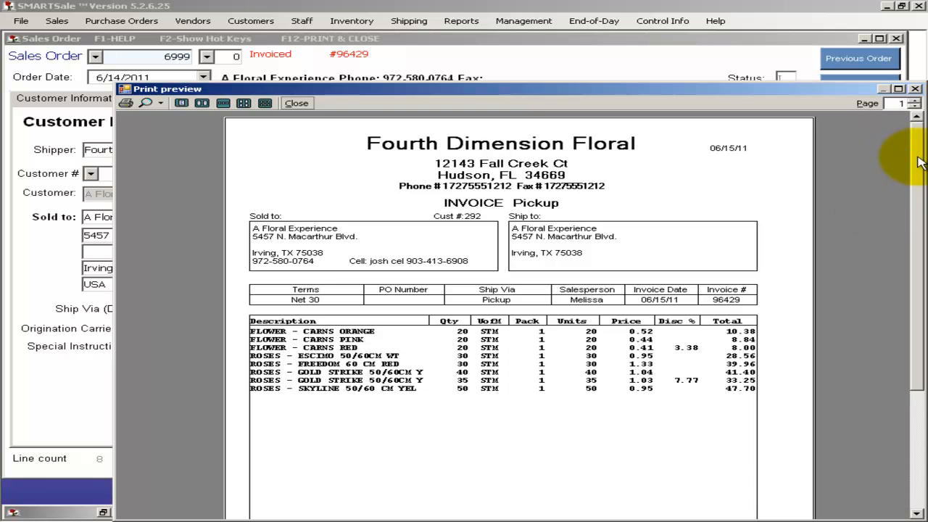
pyautogui.click(916, 88)
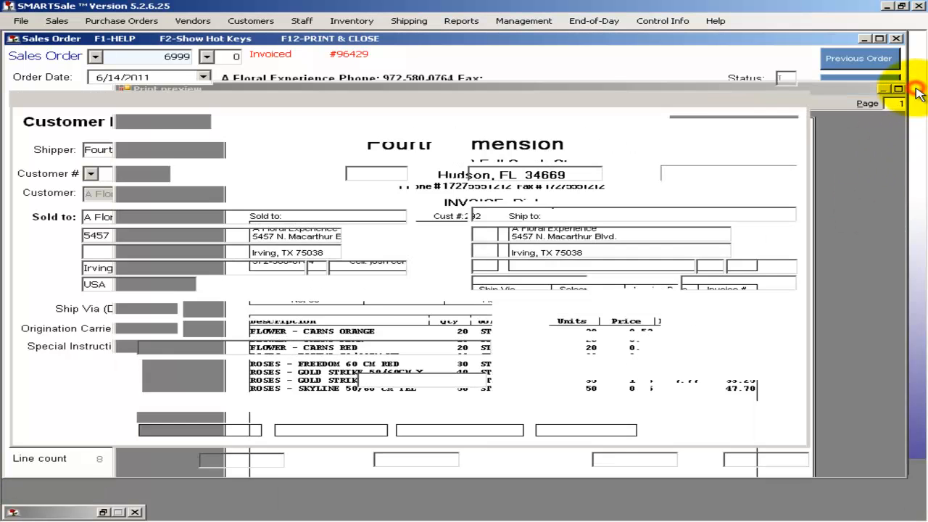
# Generate the order's pick ticket, review its lots in the print preview, and close the preview and the sales order.
pyautogui.click(850, 150)
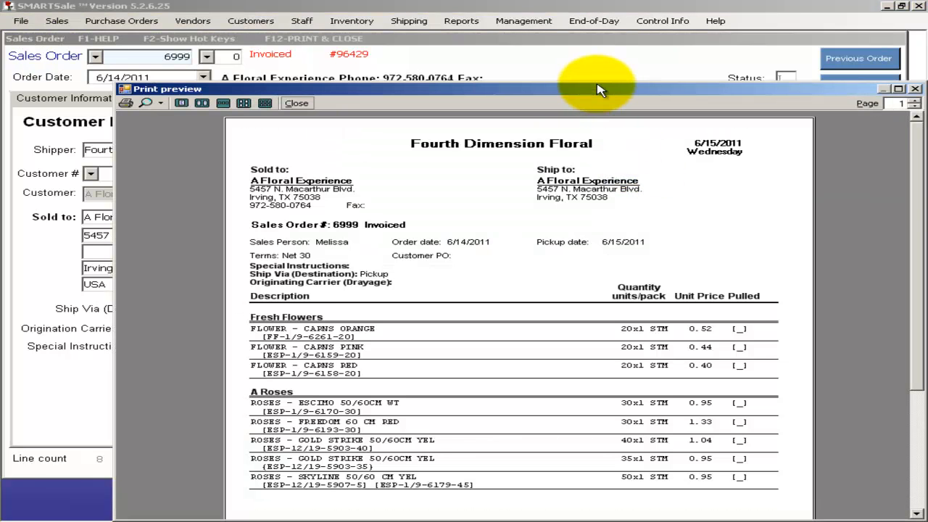
pyautogui.moveTo(602, 89); pyautogui.dragTo(596, 86)
pyautogui.moveTo(554, 47)
pyautogui.mouseDown()
pyautogui.moveTo(529, 21)
pyautogui.moveTo(556, 46)
pyautogui.mouseUp()
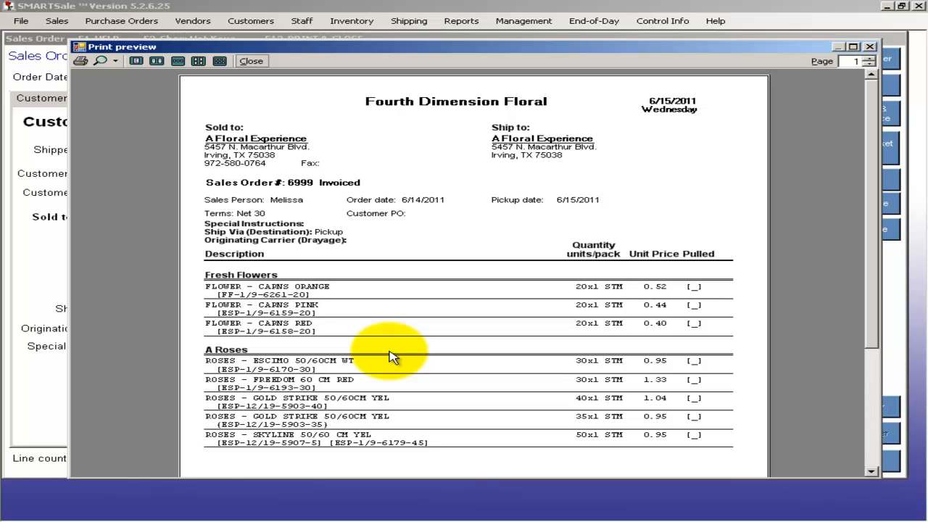
pyautogui.click(873, 48)
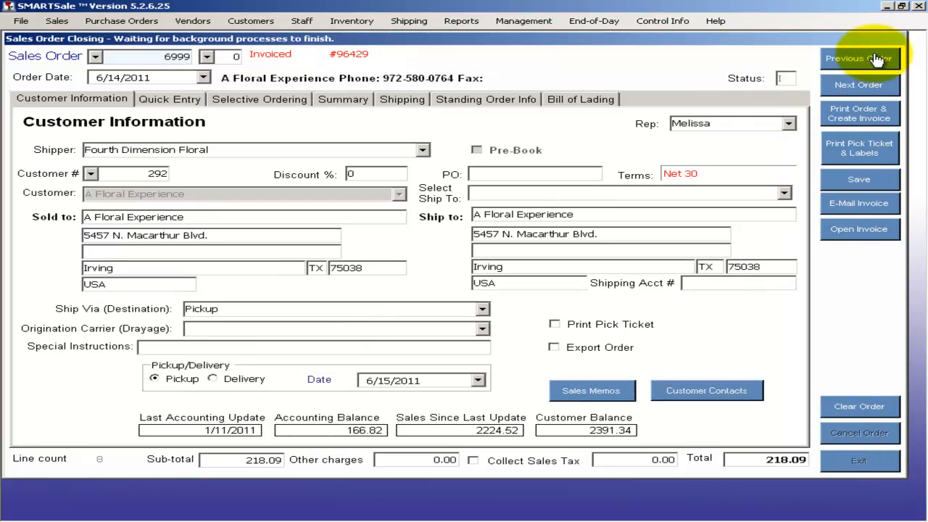
pyautogui.click(896, 42)
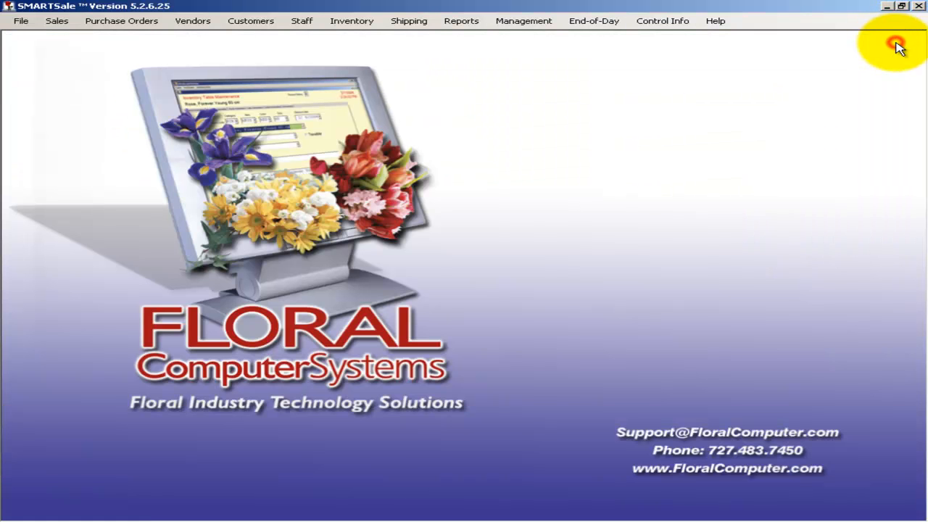